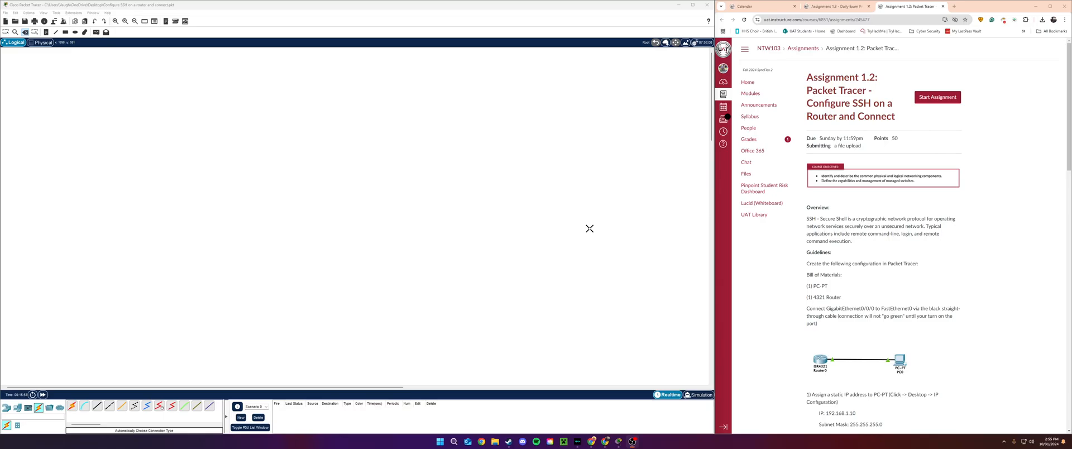
# - Place an ISR4321 router and a PC-PT side by side in the workspace
pyautogui.click(589, 228)
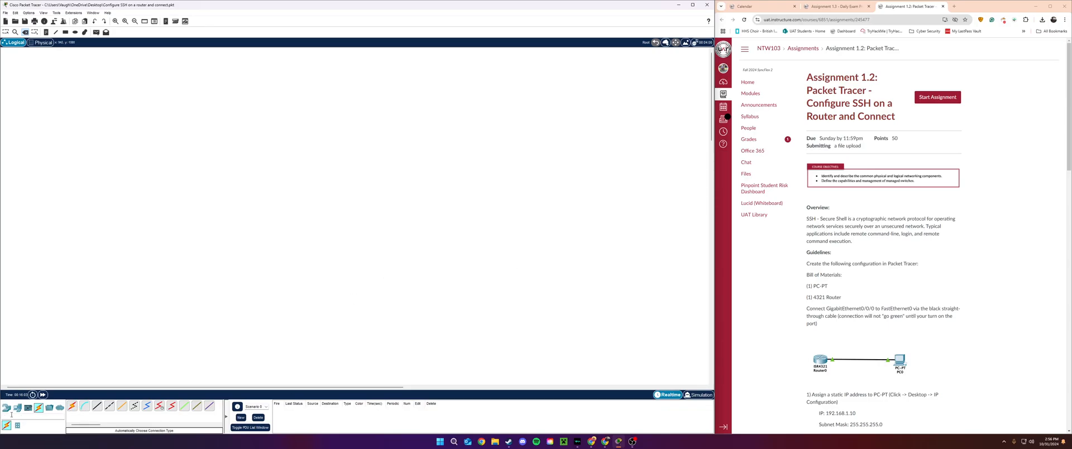
pyautogui.click(6, 408)
pyautogui.moveTo(85, 406); pyautogui.dragTo(85, 225)
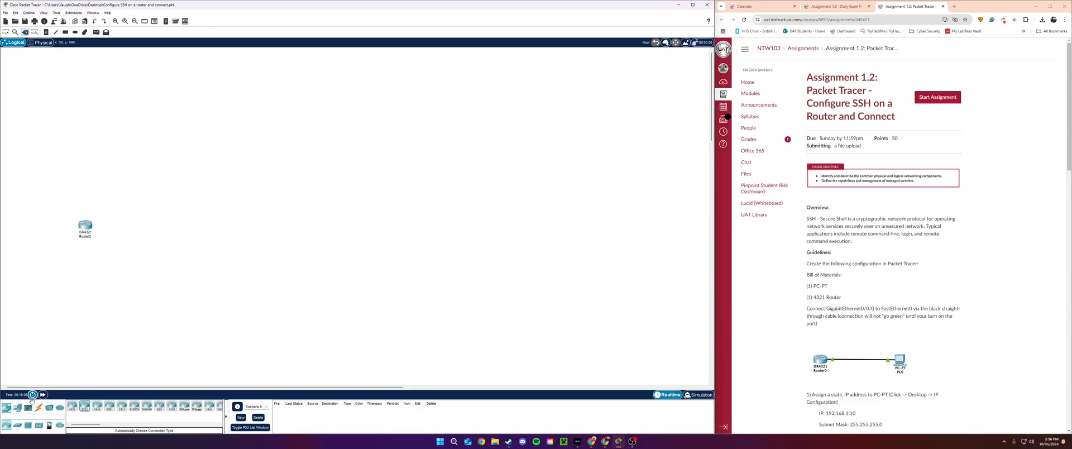
pyautogui.click(17, 407)
pyautogui.moveTo(72, 406); pyautogui.dragTo(135, 230)
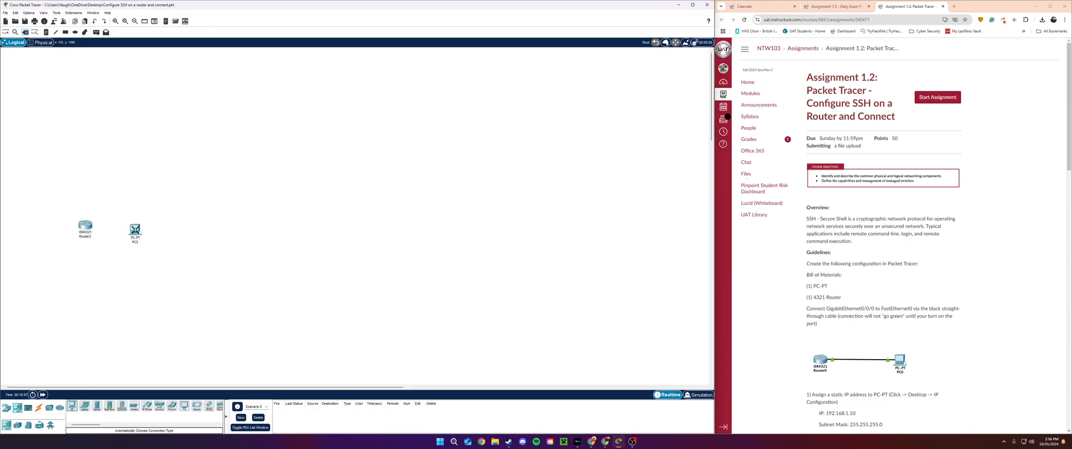
# - Link the router and PC2 with the automatic connection cable
pyautogui.click(38, 407)
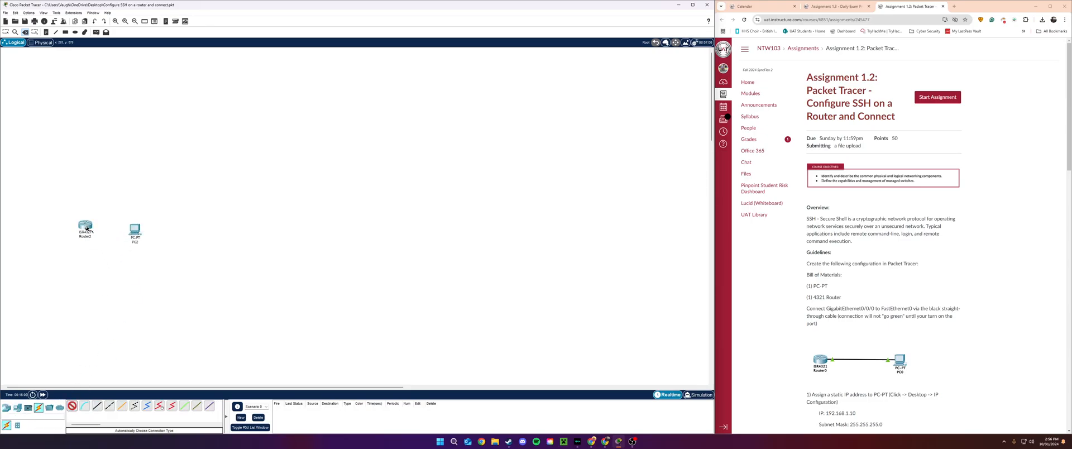
pyautogui.click(86, 227)
pyautogui.click(134, 230)
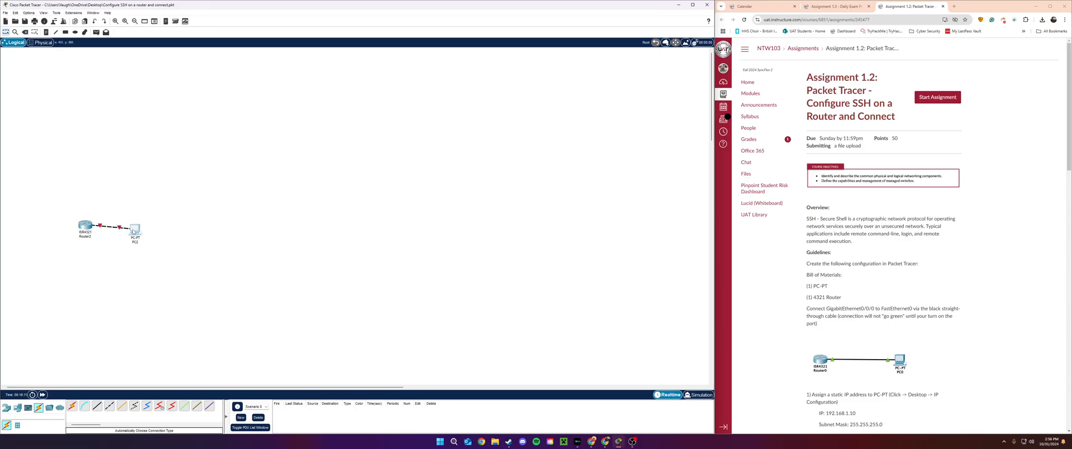
pyautogui.click(134, 230)
# - Give PC2 IP 192.168.1.10, mask 255.255.255.0, gateway 192.168.1.1, then close its window
pyautogui.click(497, 138)
pyautogui.click(476, 174)
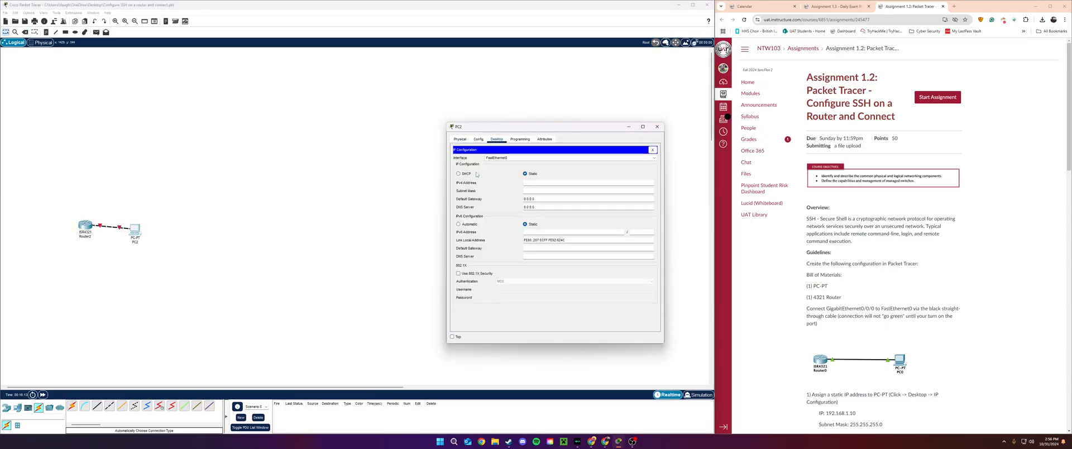
pyautogui.click(533, 183)
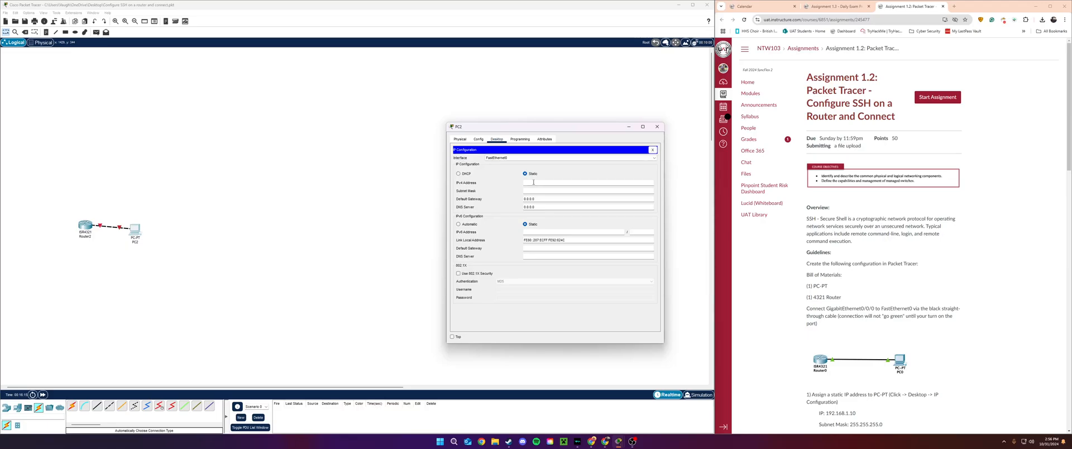
pyautogui.write('192.168.1.10')
pyautogui.click(534, 190)
pyautogui.moveTo(545, 199); pyautogui.dragTo(506, 198)
pyautogui.press('BackSpace')
pyautogui.click(657, 126)
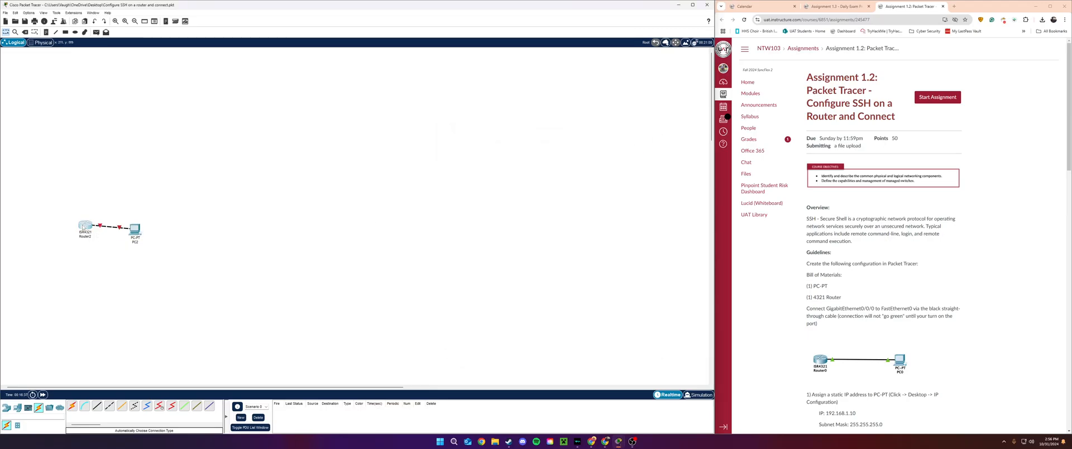
# - In Router2's CLI, decline the setup dialog and enter global configuration mode
pyautogui.click(85, 225)
pyautogui.click(493, 139)
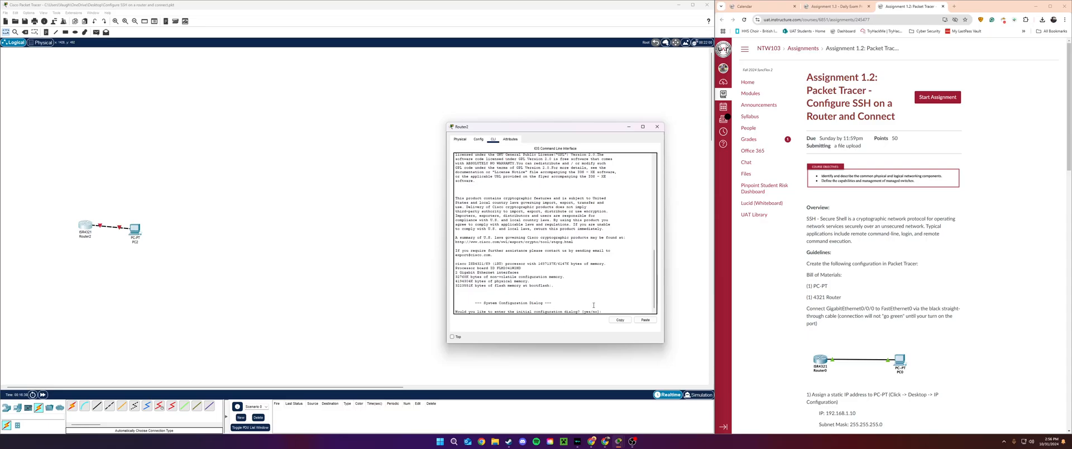
pyautogui.write('no')
pyautogui.press('Return')
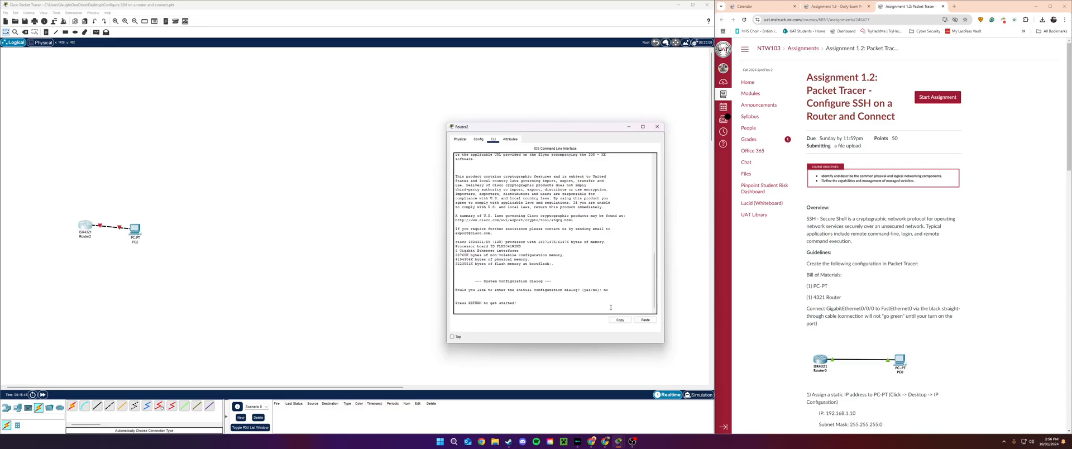
pyautogui.press('Return')
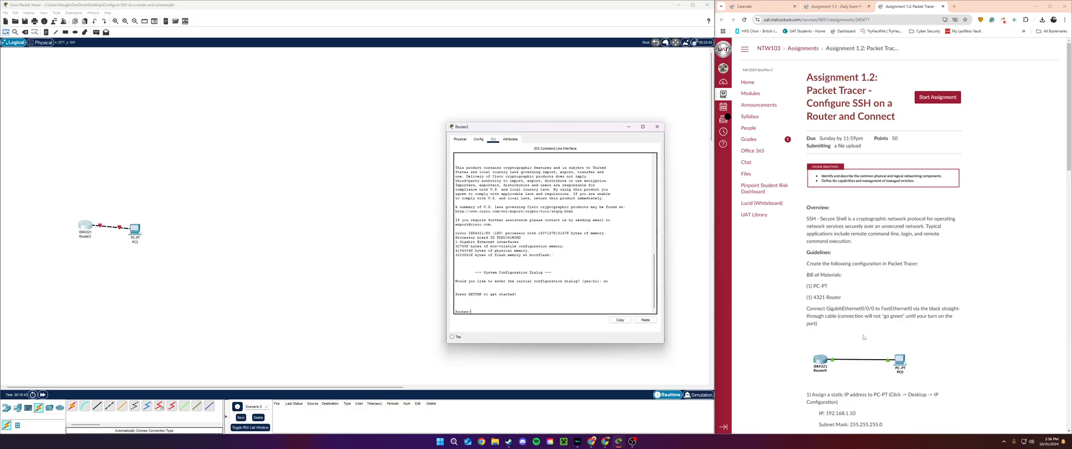
pyautogui.scroll(-6, 866, 338)
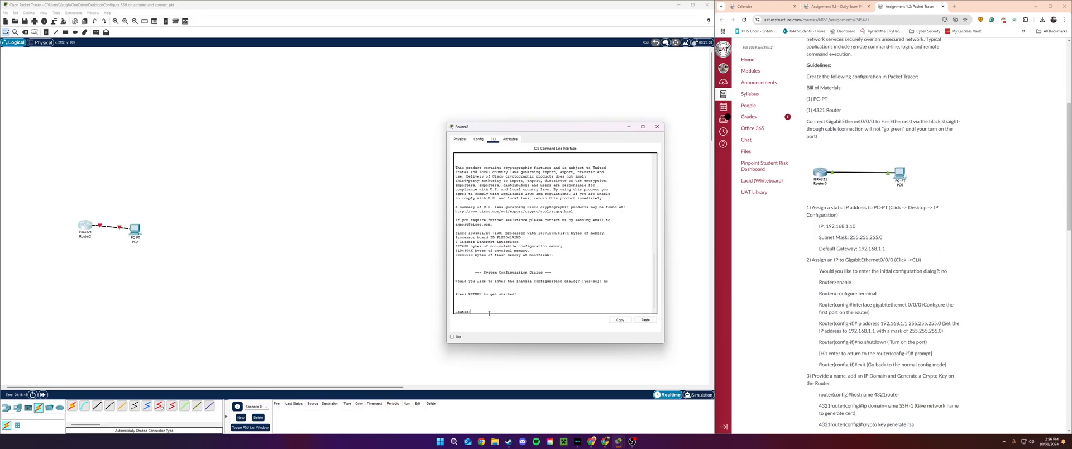
pyautogui.write('enable')
pyautogui.press('Return')
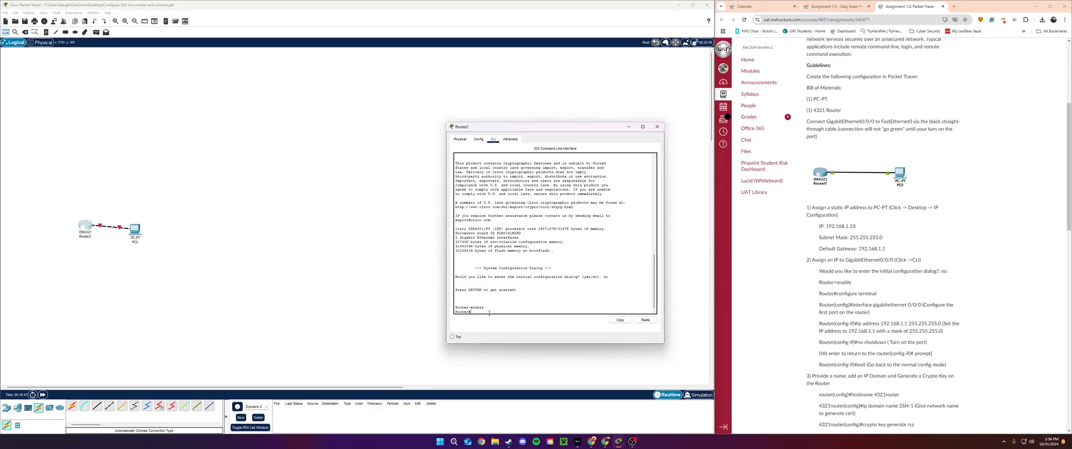
pyautogui.write('configure terminal')
pyautogui.press('Return')
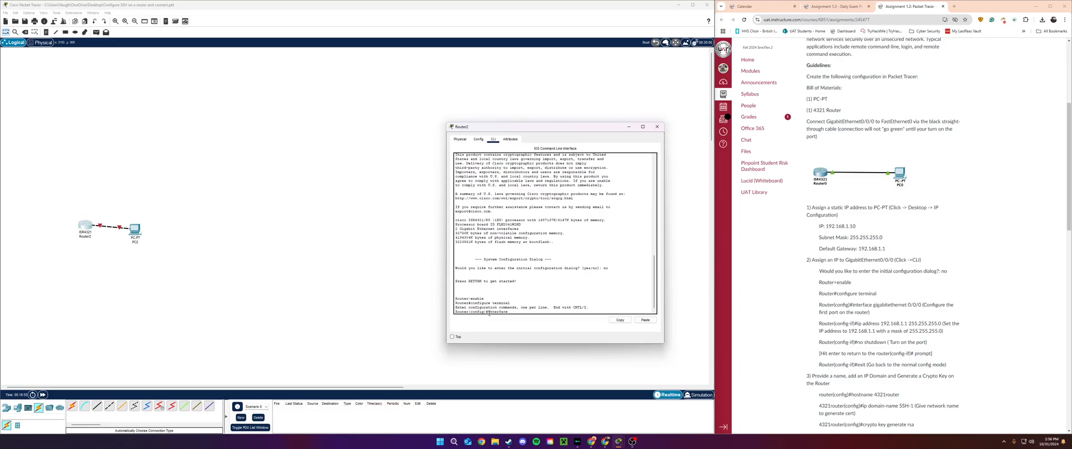
# - Assign GigabitEthernet0/0/0 the address 192.168.1.1 255.255.255.0 and enable it with no shutdown
pyautogui.write('interface gigabitethernet 0/0/0')
pyautogui.press('Return')
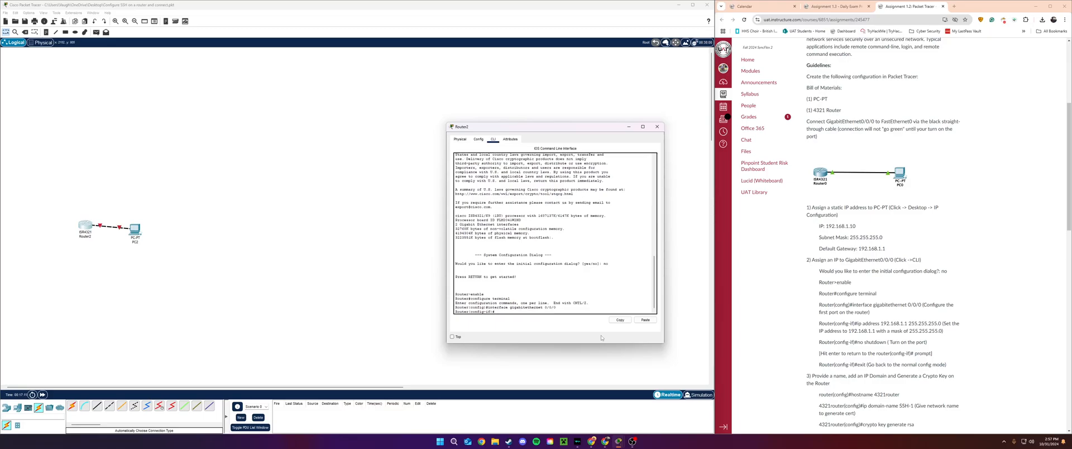
pyautogui.write('ip address 192.168.1.1')
pyautogui.write('.255.255.0')
pyautogui.press('Return')
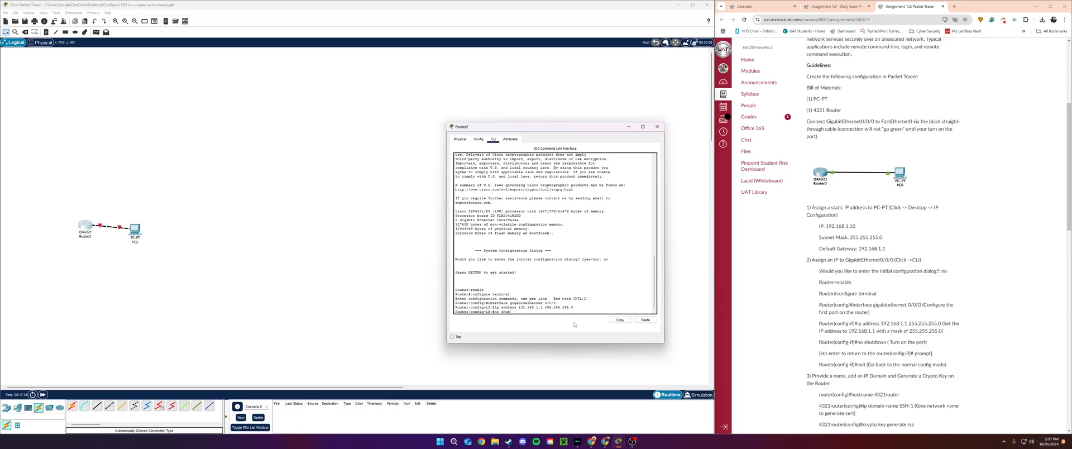
pyautogui.write('no shutdown')
pyautogui.press('Return')
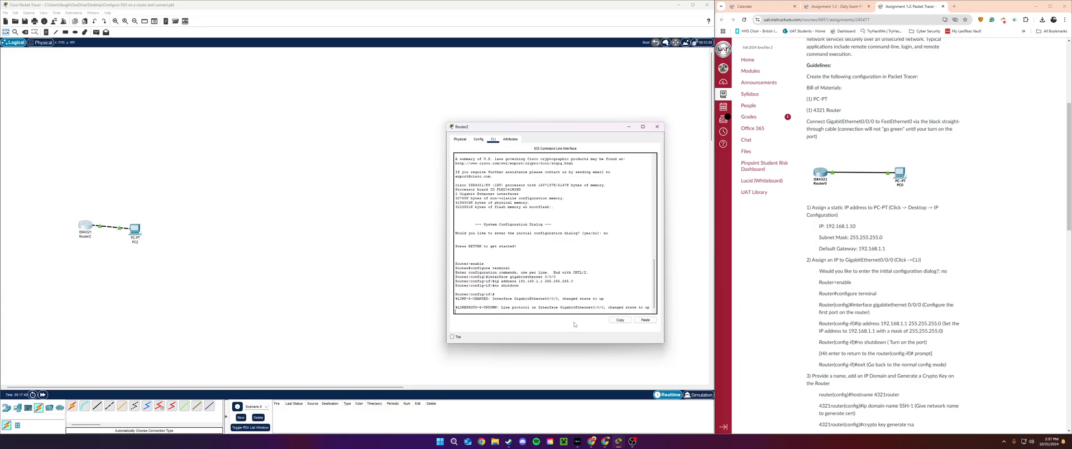
# - Leave interface mode, set hostname 4321router and domain name SSH-1
pyautogui.press('Return')
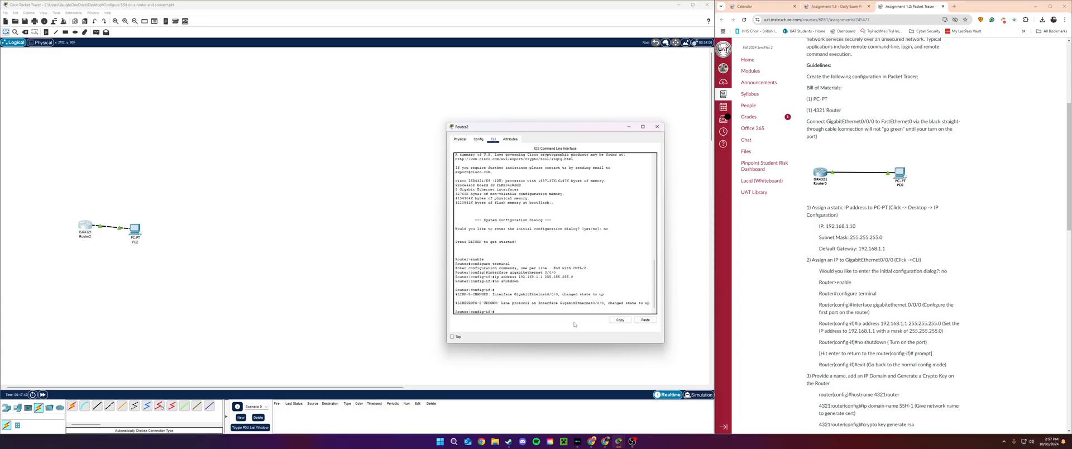
pyautogui.write('exit')
pyautogui.press('Return')
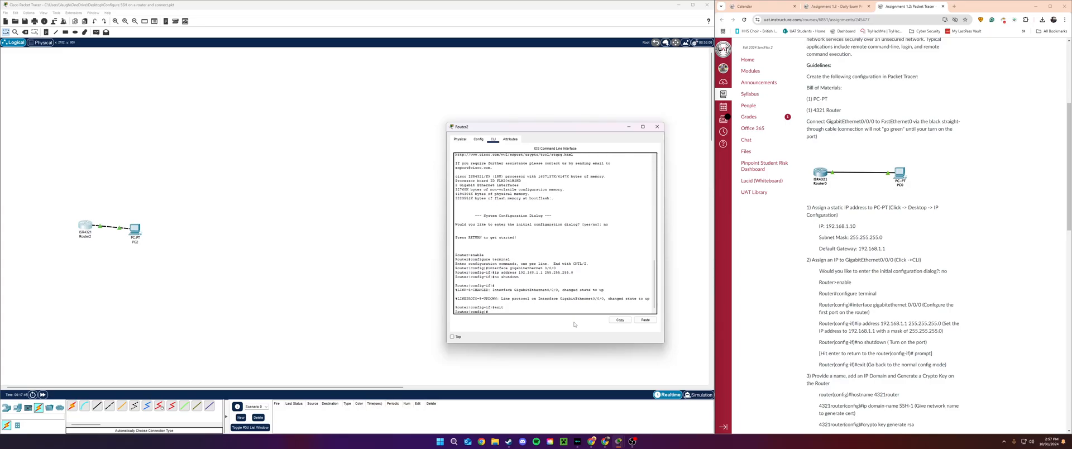
pyautogui.scroll(-3, 829, 303)
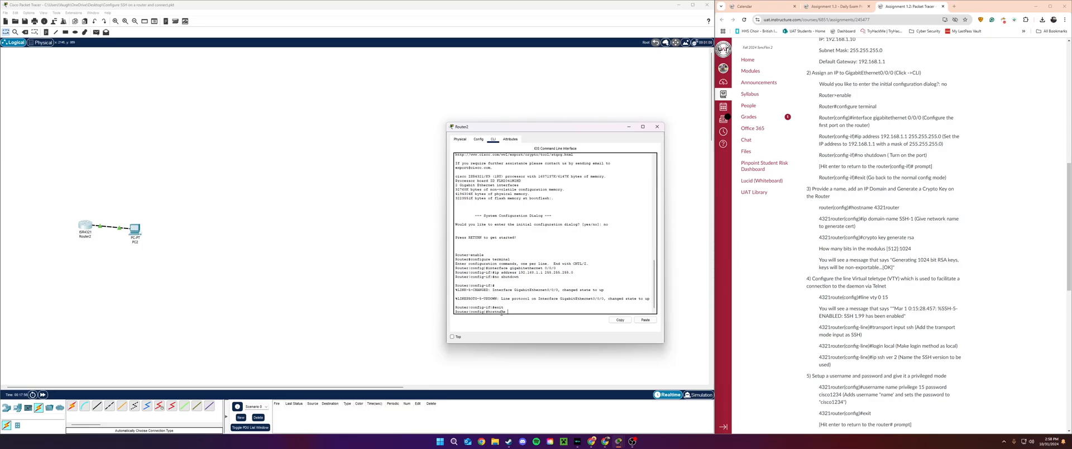
pyautogui.write('4321router')
pyautogui.press('Return')
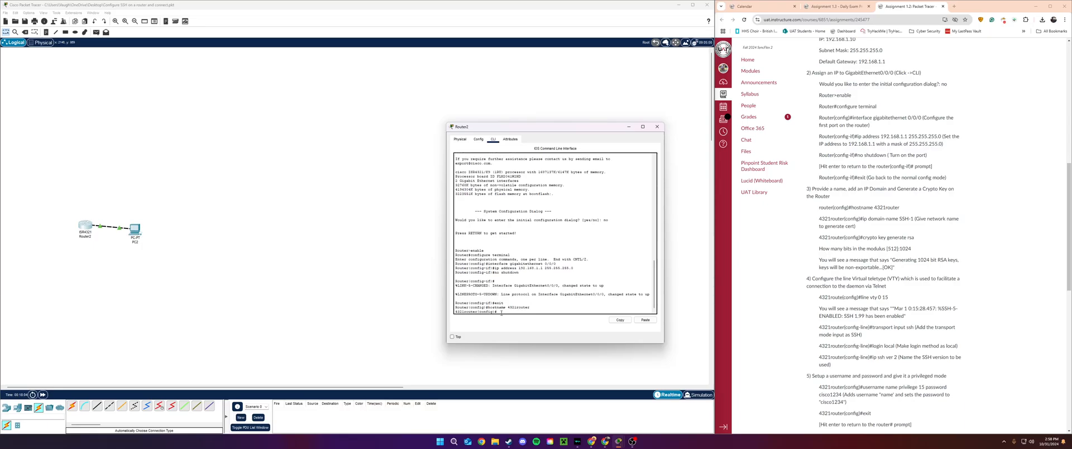
pyautogui.write('ip domain-name SSH-1')
pyautogui.press('Return')
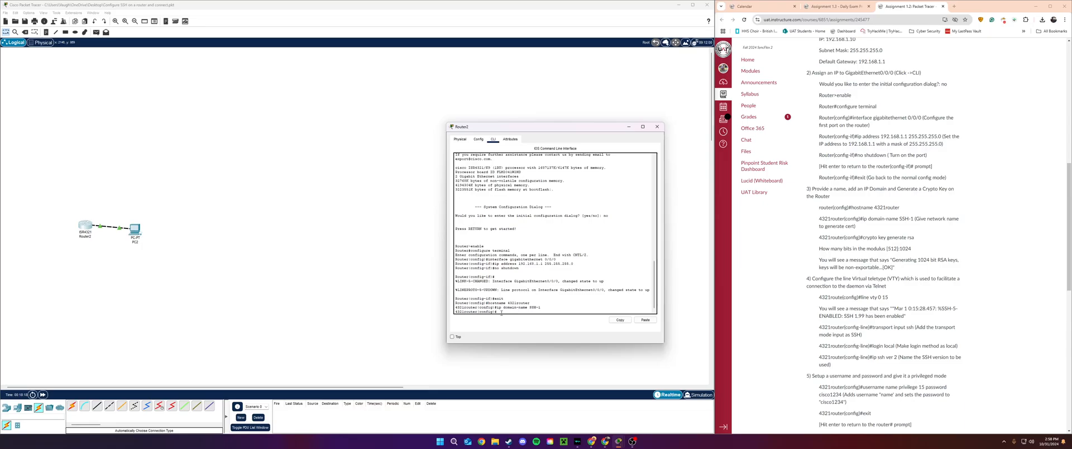
# - Generate RSA keys with a 1024-bit modulus
pyautogui.write('crypto key generate rsa')
pyautogui.press('Return')
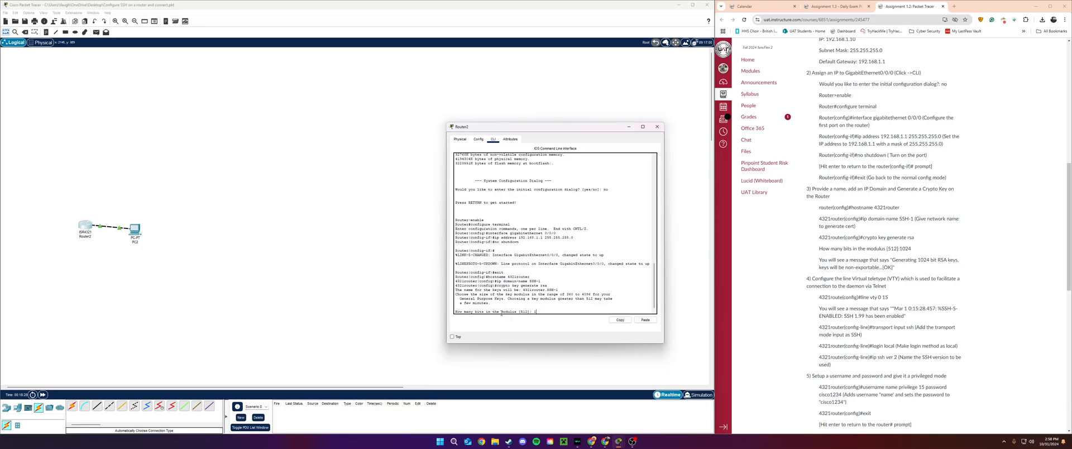
pyautogui.write('1024')
pyautogui.press('Return')
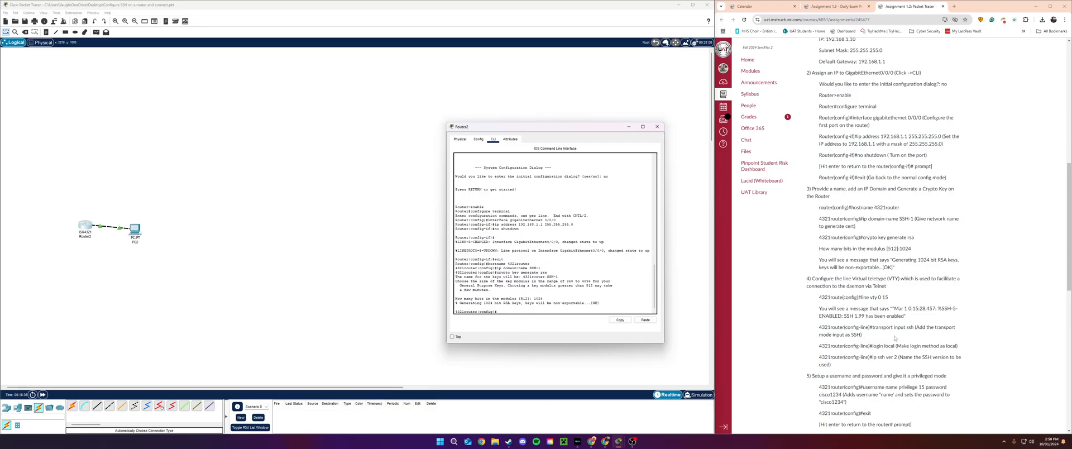
# - Restrict VTY lines 0–15 to SSH transport with local login
pyautogui.scroll(-1, 894, 338)
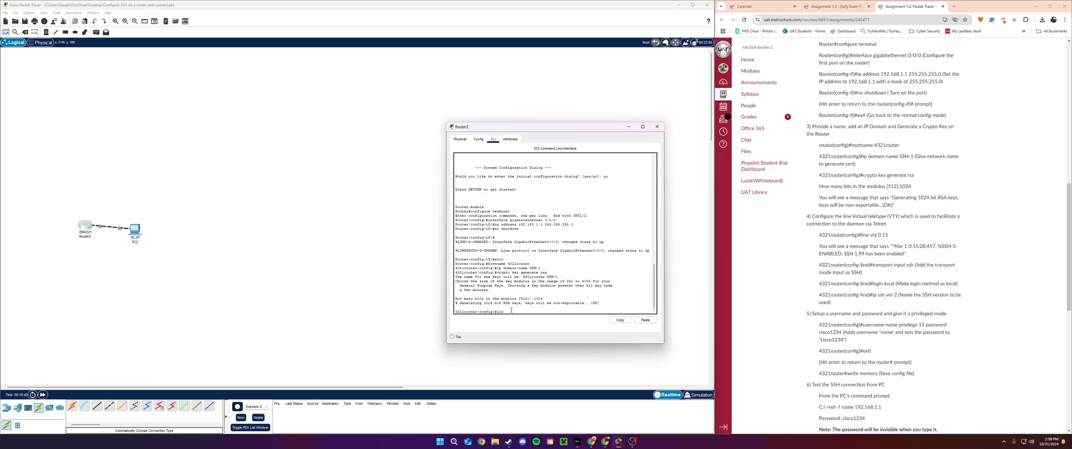
pyautogui.write('ty 0 15')
pyautogui.press('Return')
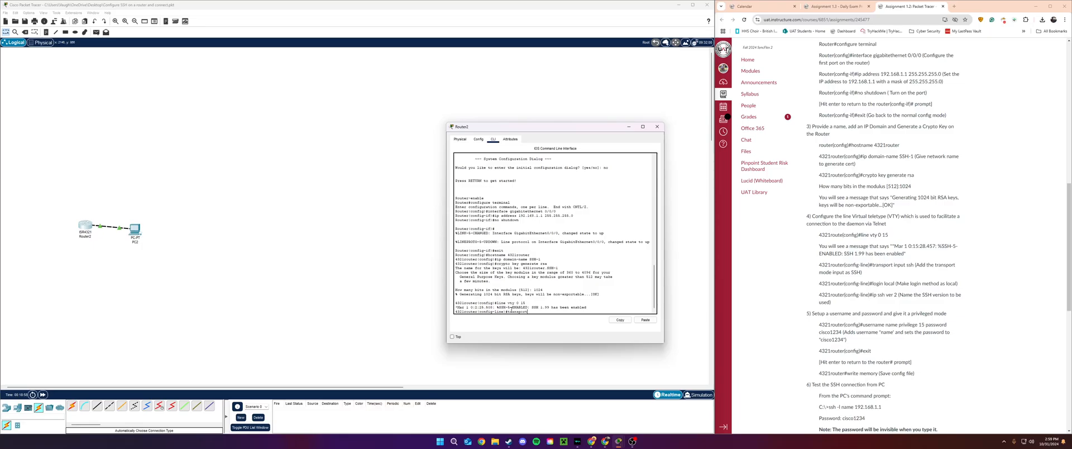
pyautogui.write('transport input ssh')
pyautogui.press('Return')
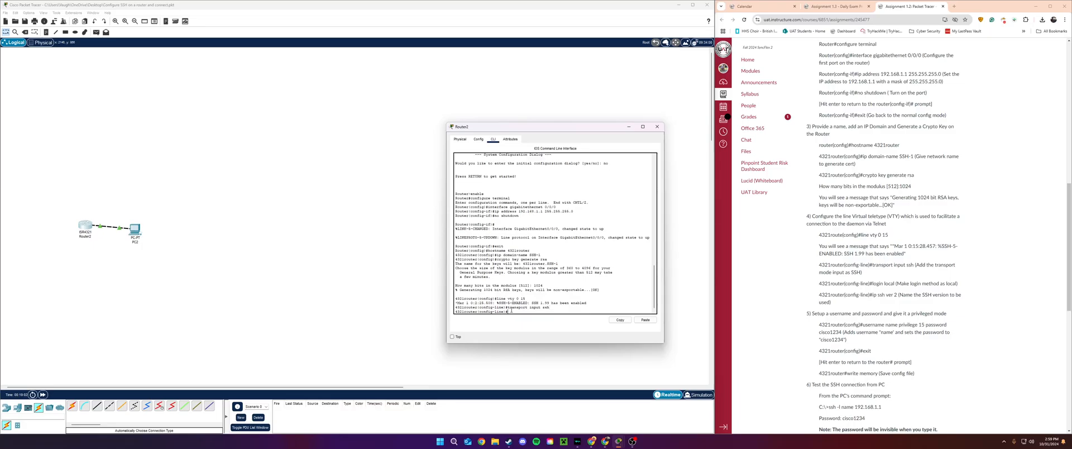
pyautogui.write('login local')
pyautogui.press('Return')
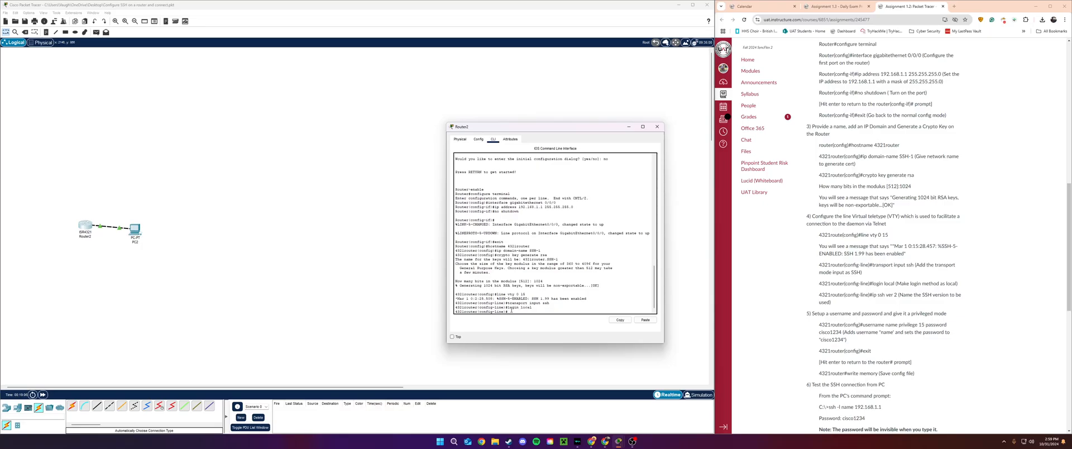
# - Enable SSH version 2 on the router
pyautogui.write('ip ssh')
pyautogui.press('Left')
pyautogui.press('Left')
pyautogui.press('Left')
pyautogui.press('BackSpace')
pyautogui.press('Return')
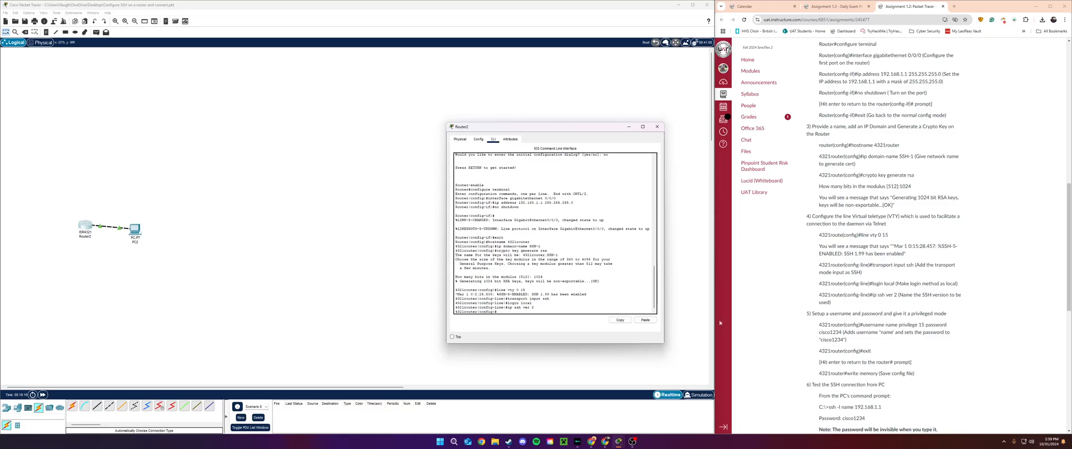
pyautogui.scroll(-3, 846, 328)
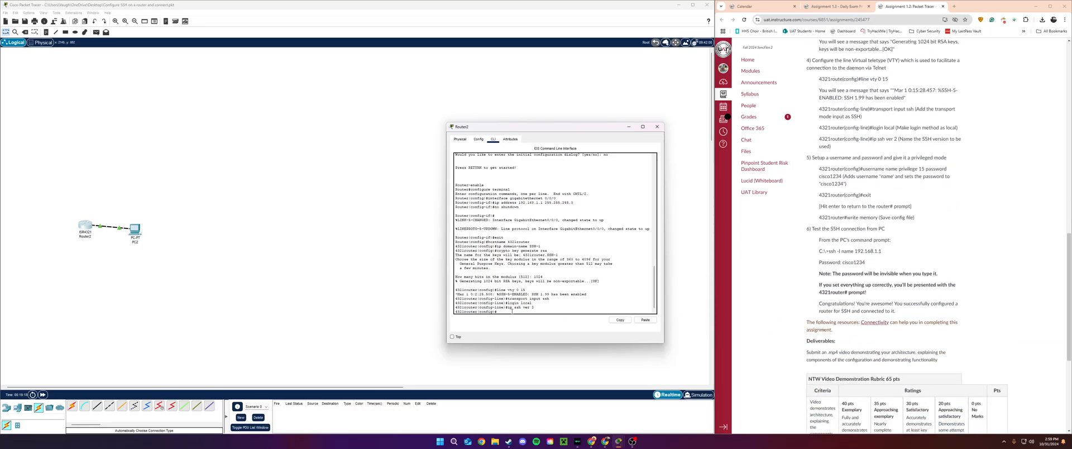
# - Create a privilege-15 local user with its password, exit configuration mode, and close Router2's window
pyautogui.write('username name privilege 15 password cisco1234')
pyautogui.press('Return')
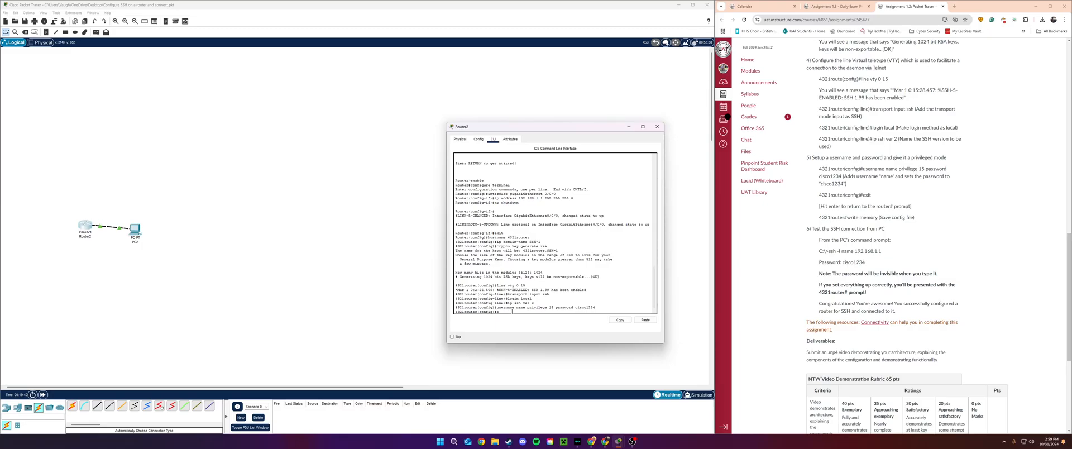
pyautogui.write('exit')
pyautogui.press('Return')
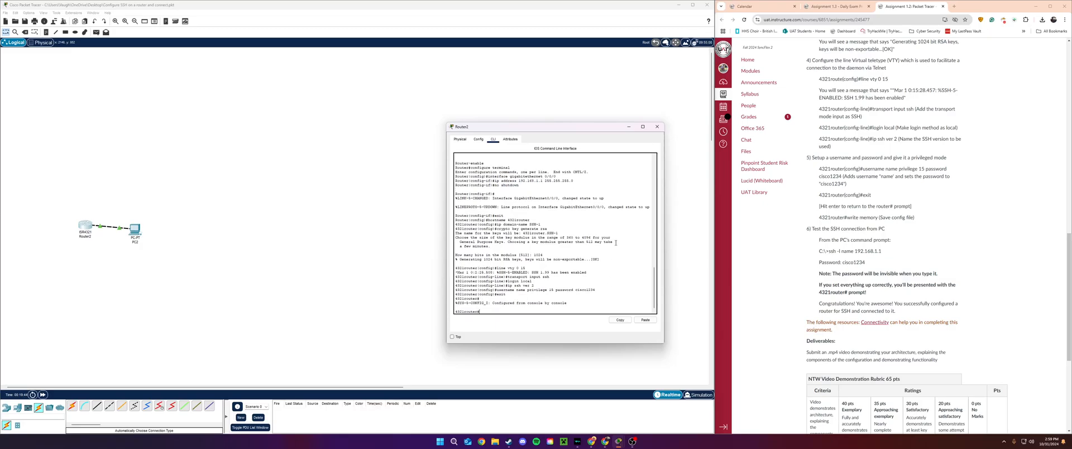
pyautogui.click(657, 126)
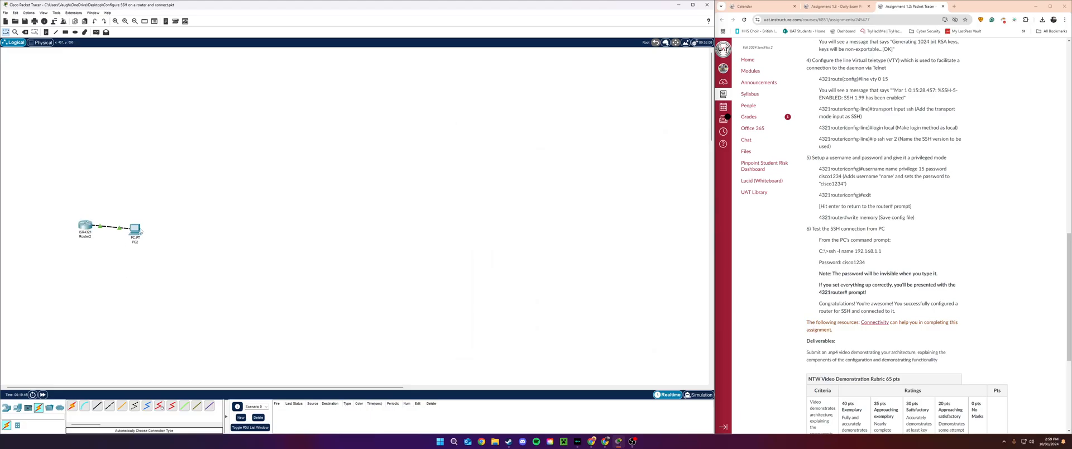
# - From PC2's Command Prompt, SSH into the router at 192.168.1.1 as the local user
pyautogui.click(135, 229)
pyautogui.click(591, 163)
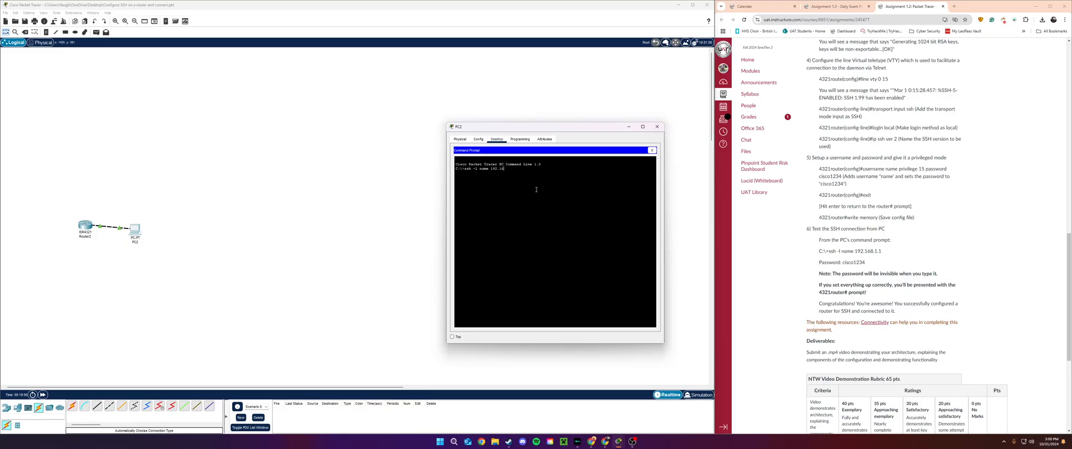
pyautogui.write('1.1')
pyautogui.press('Return')
pyautogui.press('Return')
# - Reposition PC2's window, review the 4321router session, and switch to the Physical view
pyautogui.moveTo(531, 127); pyautogui.dragTo(497, 117)
pyautogui.scroll(15, 814, 326)
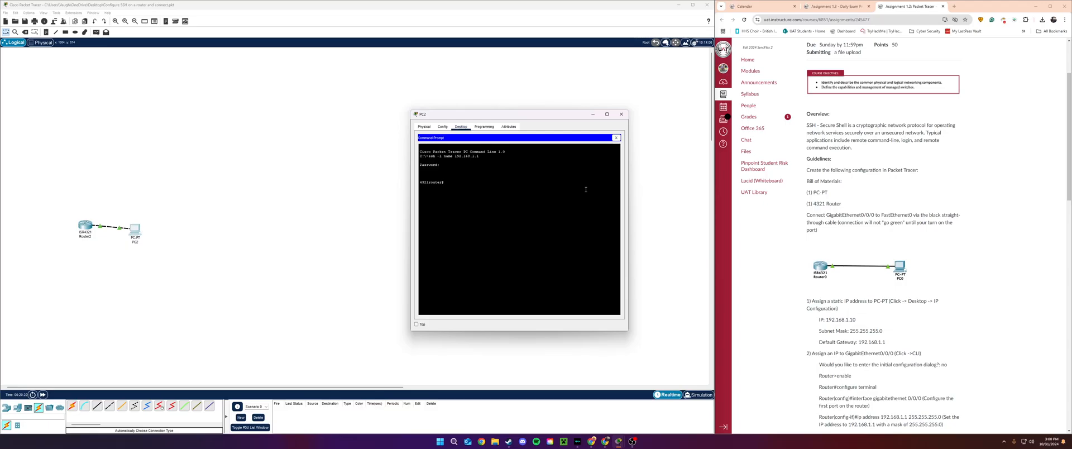
pyautogui.click(442, 128)
pyautogui.click(429, 127)
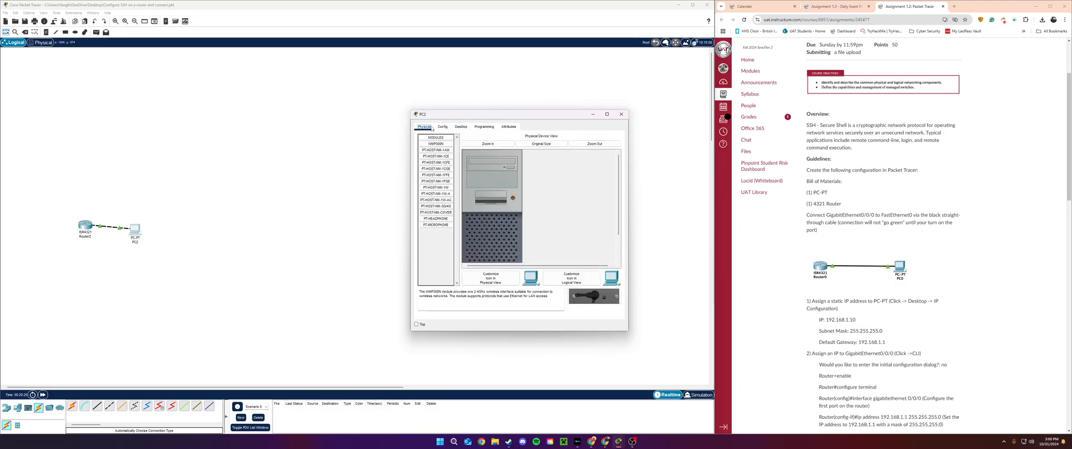